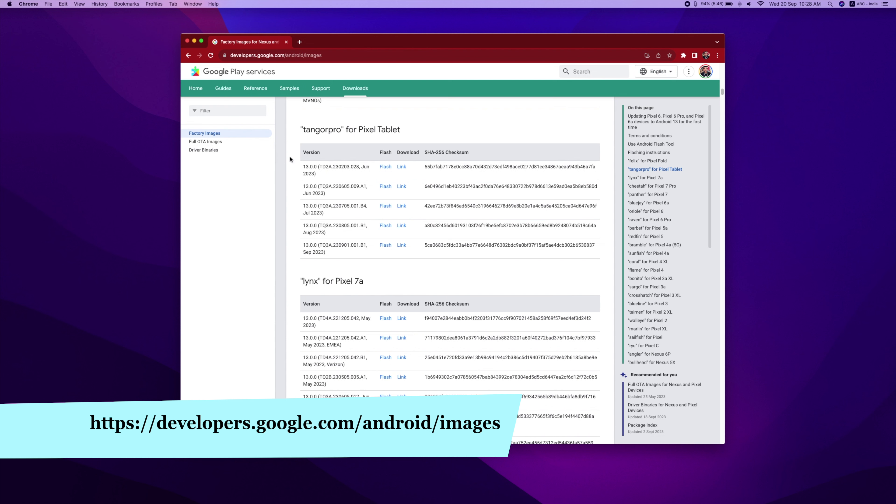
scroll(289, 159, up, 10)
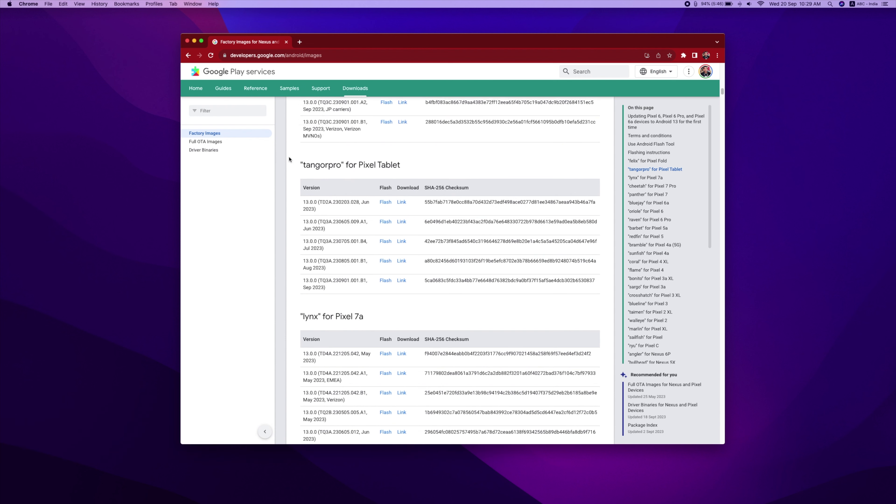
scroll(289, 159, up, 1)
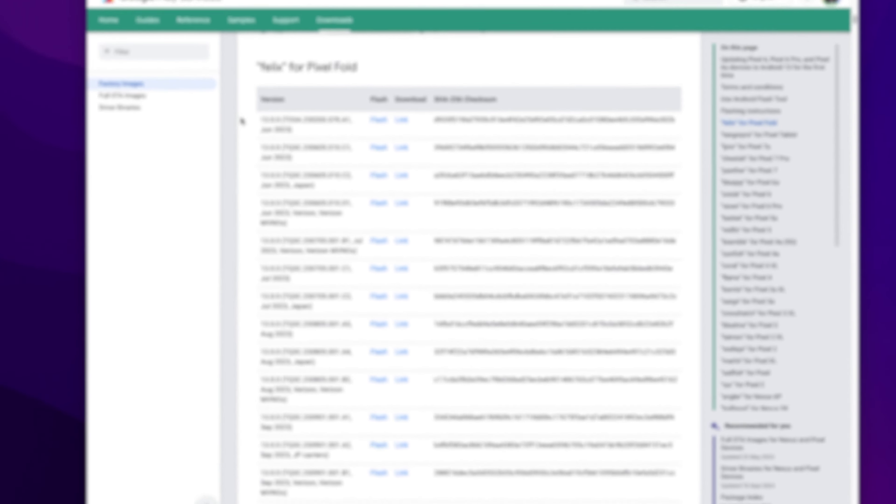
scroll(289, 159, down, 10)
scroll(207, 93, down, 15)
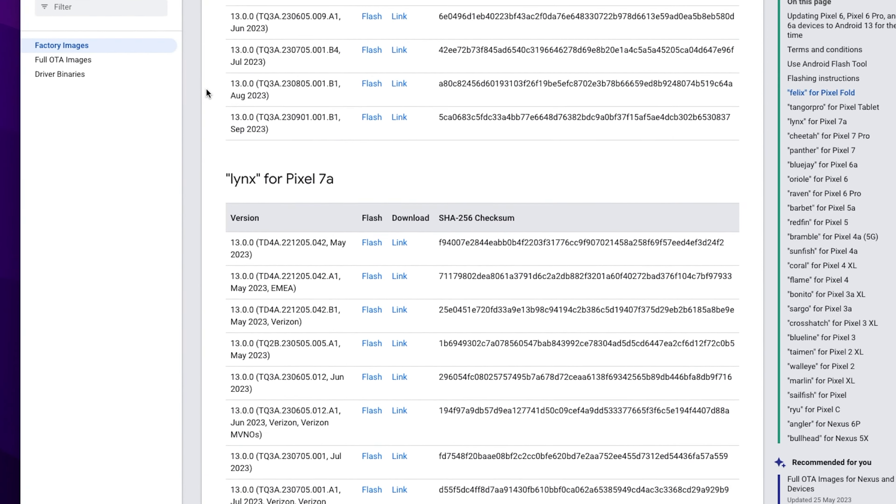
scroll(207, 92, down, 15)
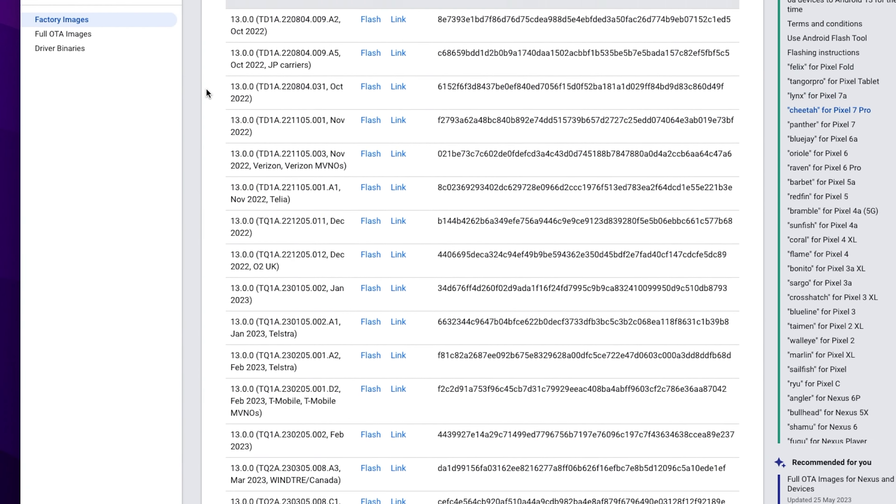
scroll(206, 92, down, 14)
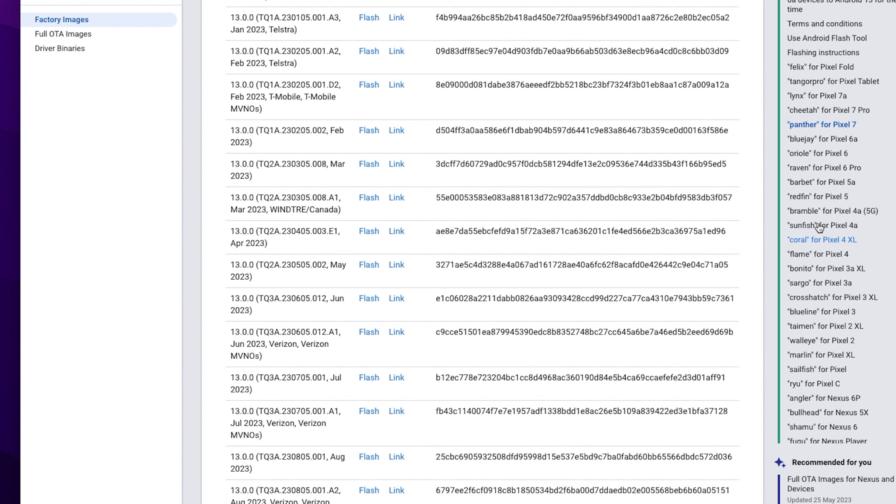
- Jump to the sargo (Pixel 3a) table and bring its Android 11.0.0 builds like RQ3A.211001.001 into view
click(821, 284)
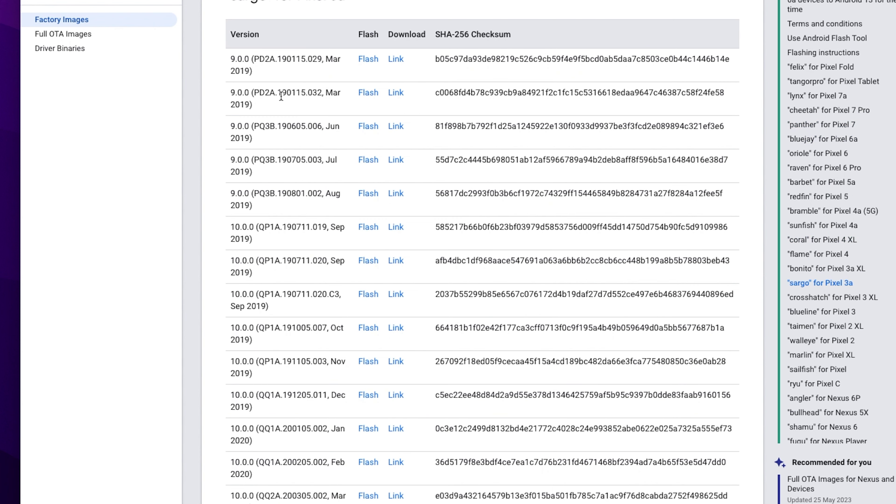
scroll(281, 96, down, 15)
scroll(281, 96, down, 20)
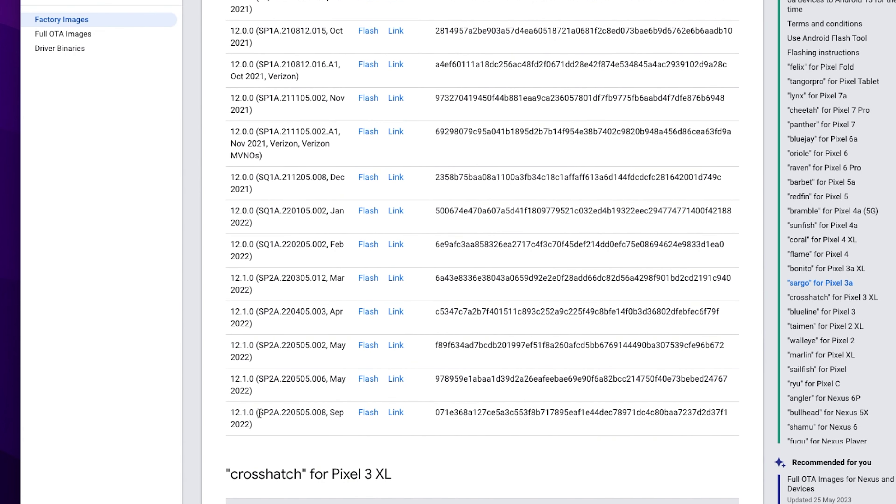
scroll(313, 418, up, 1)
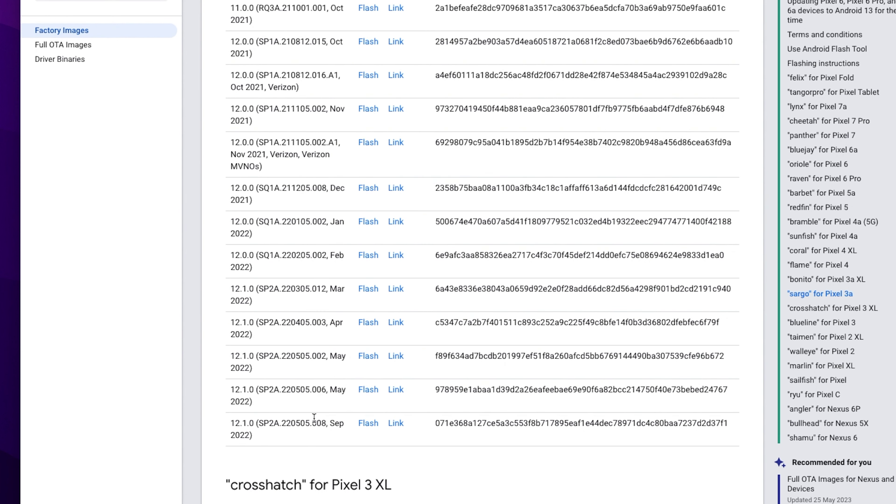
scroll(314, 418, up, 1)
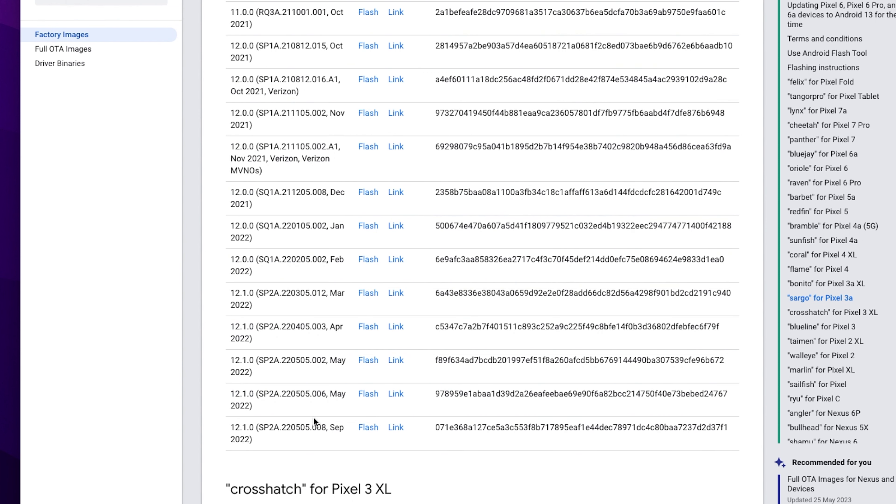
scroll(313, 417, up, 5)
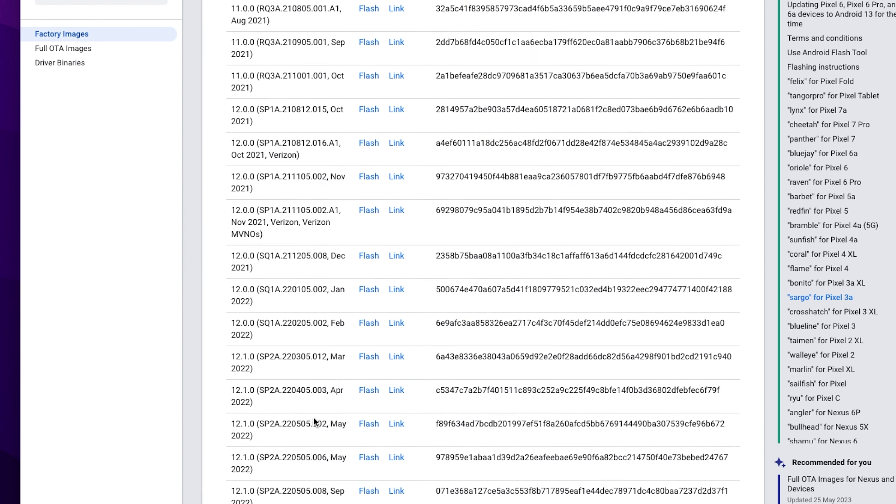
scroll(313, 416, up, 3)
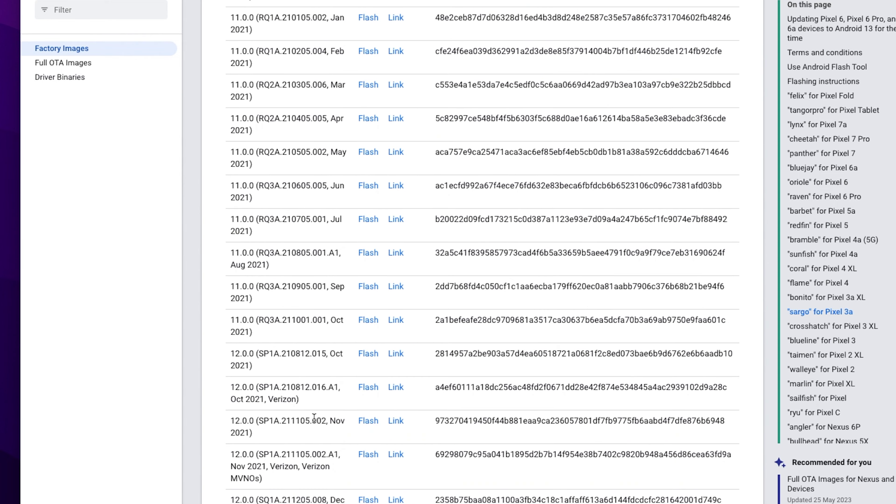
scroll(280, 336, up, 20)
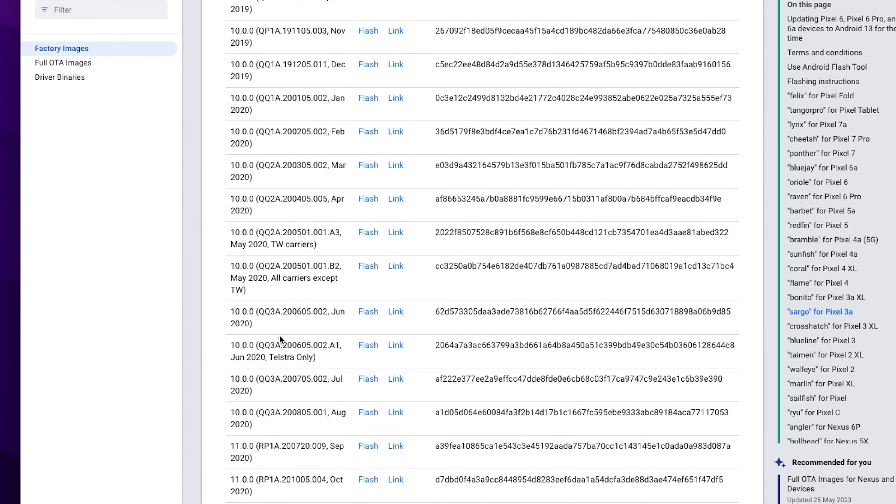
scroll(280, 335, up, 6)
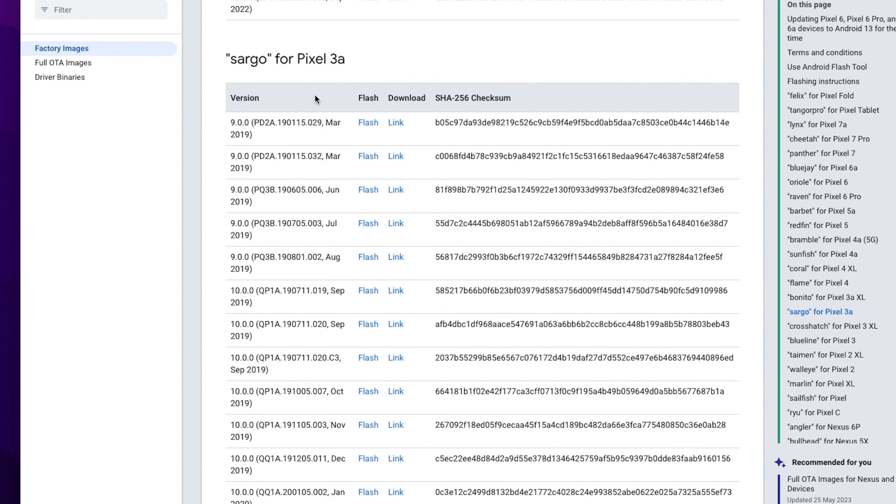
scroll(315, 94, down, 2)
scroll(317, 223, down, 11)
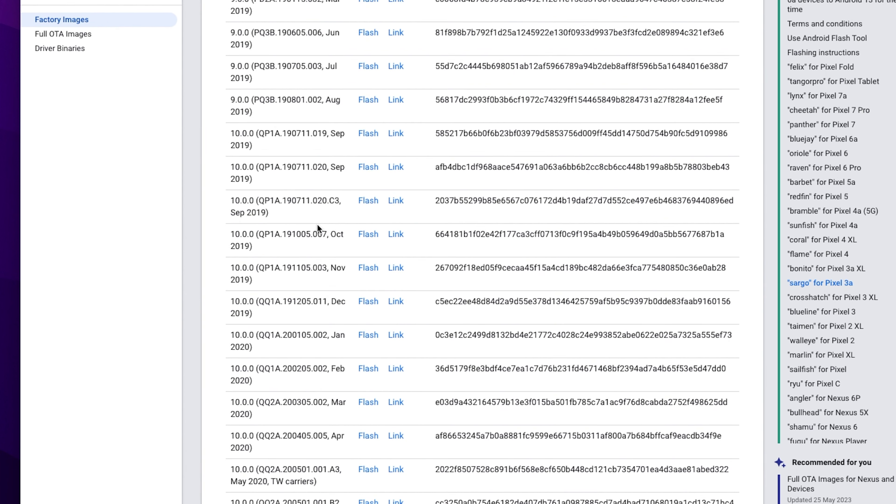
scroll(317, 226, down, 7)
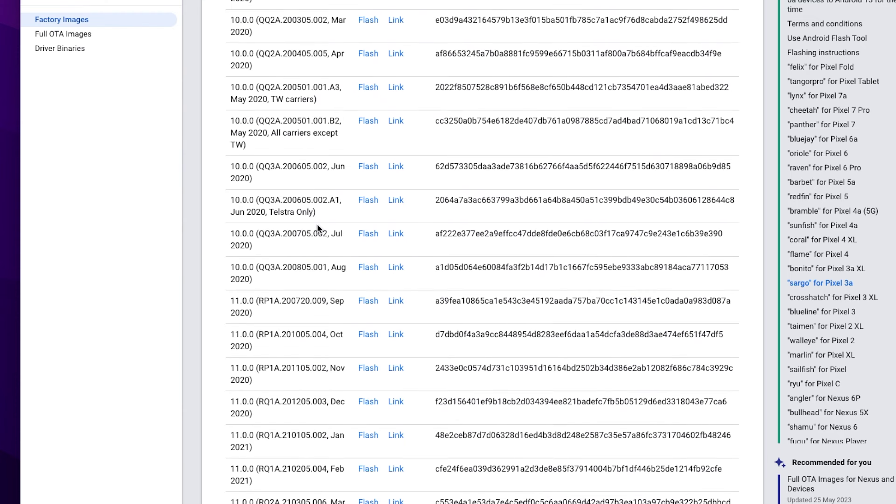
scroll(317, 226, down, 7)
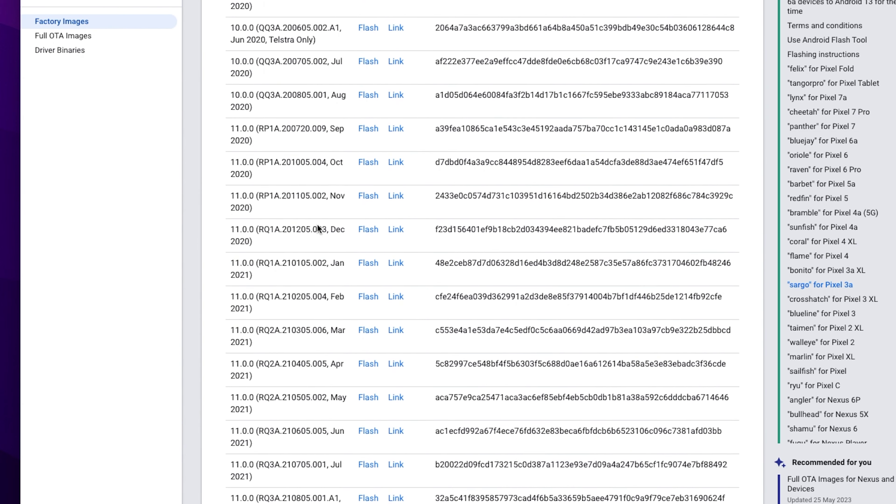
scroll(317, 225, down, 5)
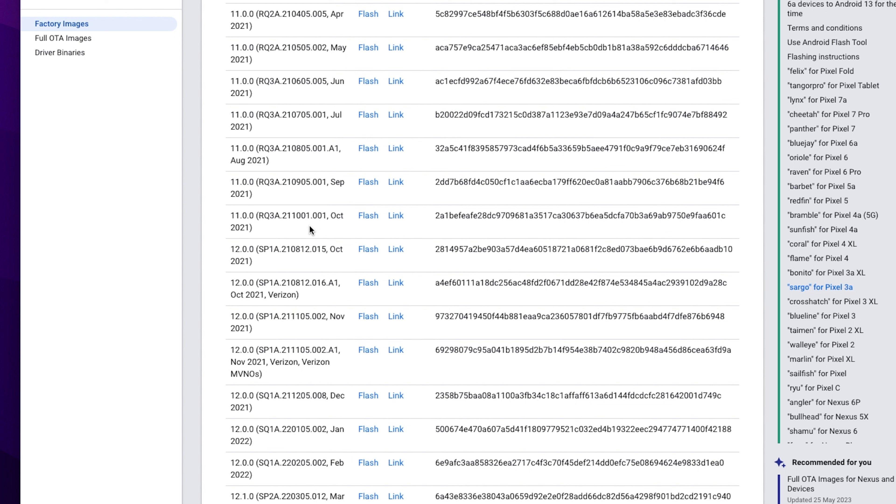
- Flash the 11.0.0 RQ3A.211001.001 (Oct 2021) build and allow ADB key access
click(369, 217)
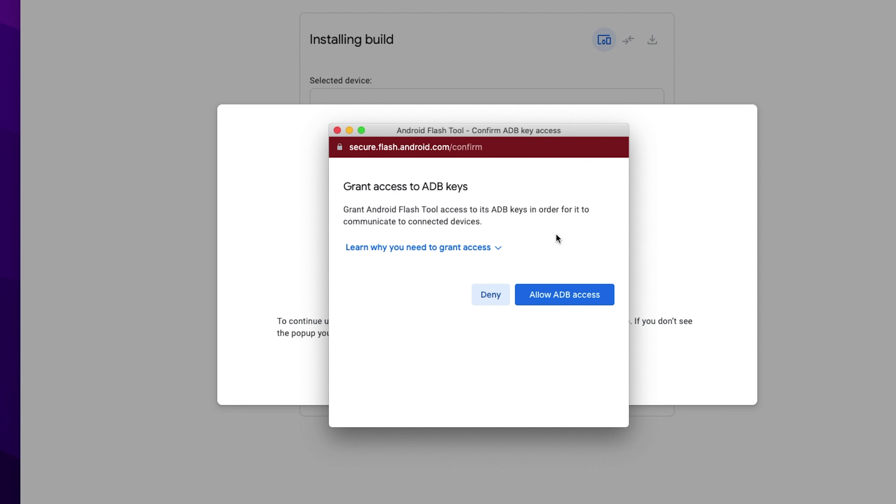
click(574, 300)
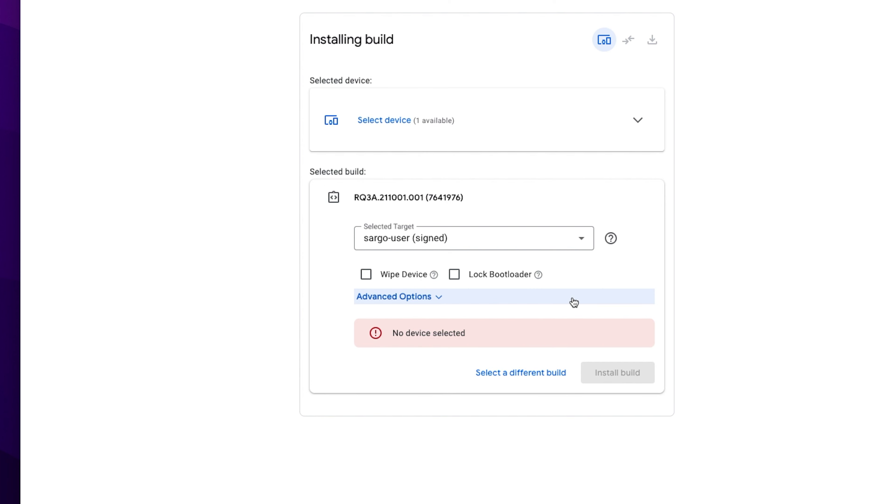
- Select the connected Pixel 3a (sargo) as the device and expand Advanced Options
click(514, 105)
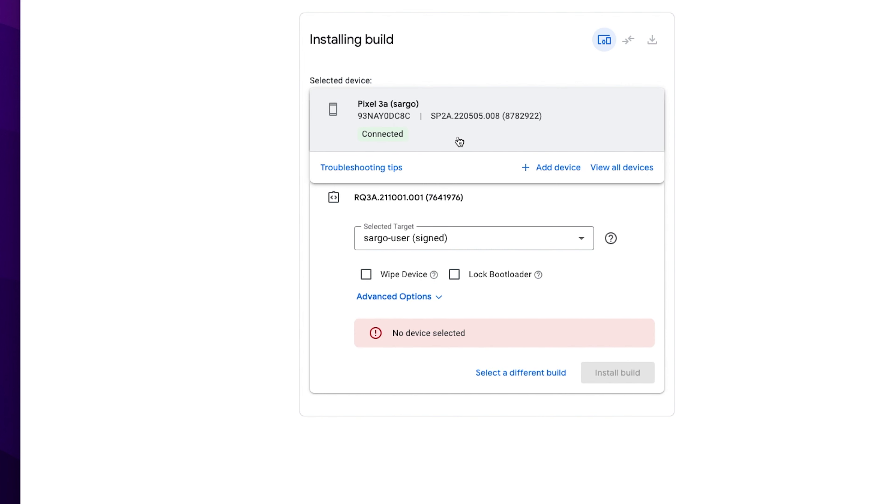
click(505, 134)
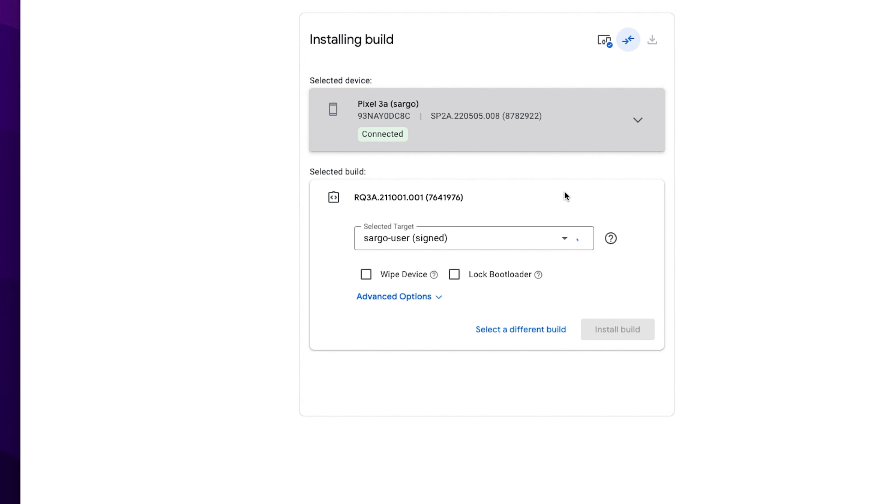
click(437, 298)
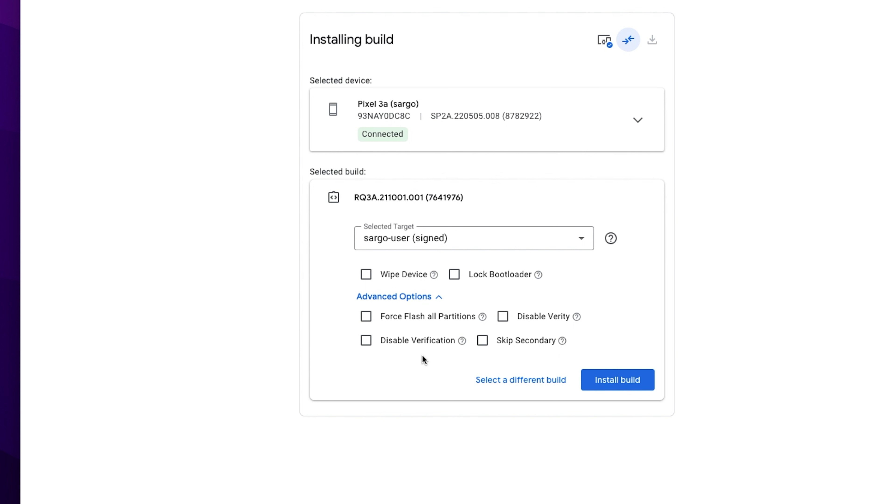
- Install the build, confirming the device and build and accepting the image license
click(610, 390)
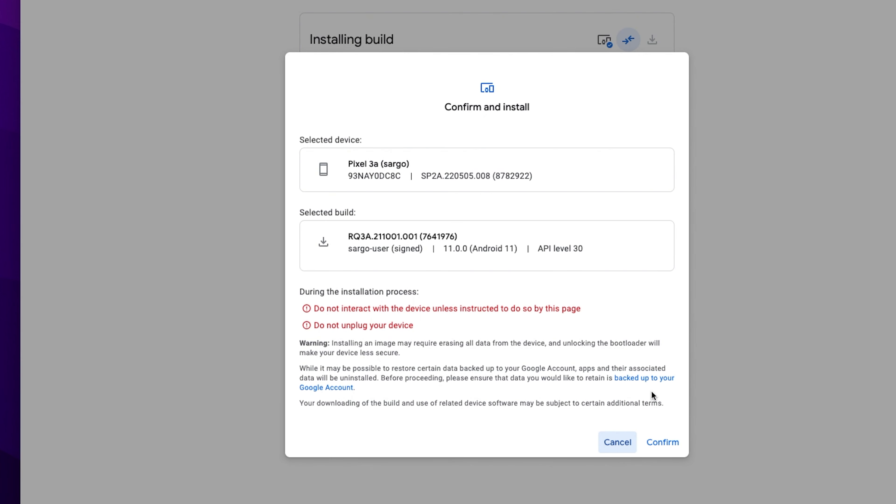
click(662, 444)
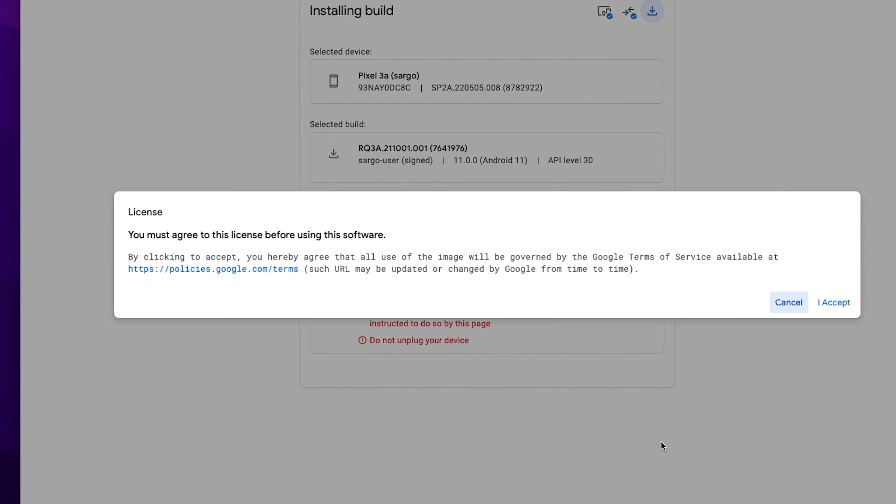
click(839, 299)
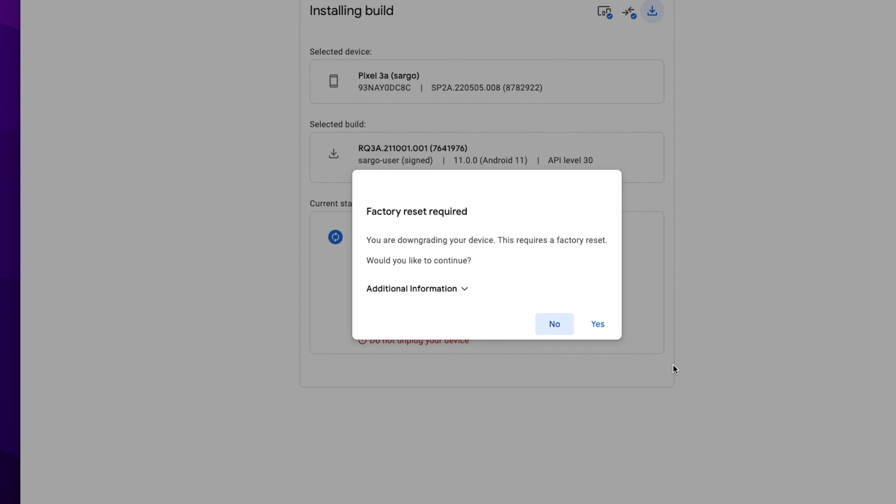
- Agree to the factory reset so the RQ3A.211001.001 downgrade installs to completion
click(596, 323)
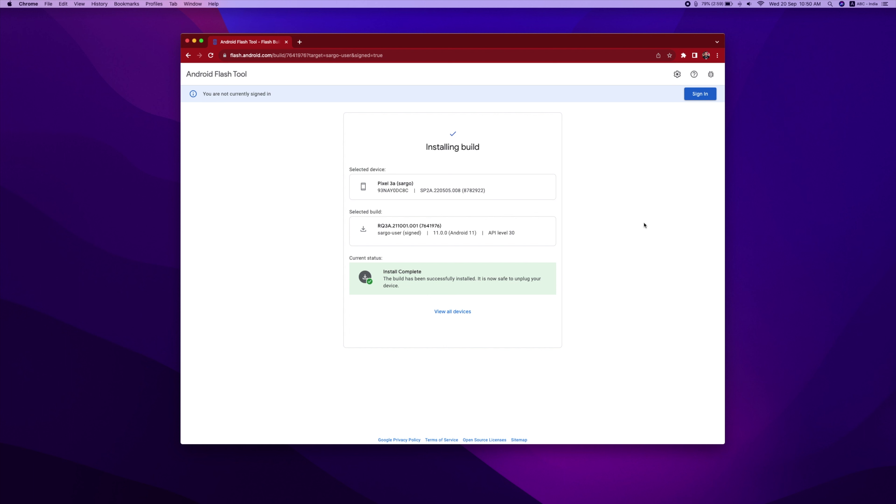
- Return to the device selection page via View all devices
click(463, 313)
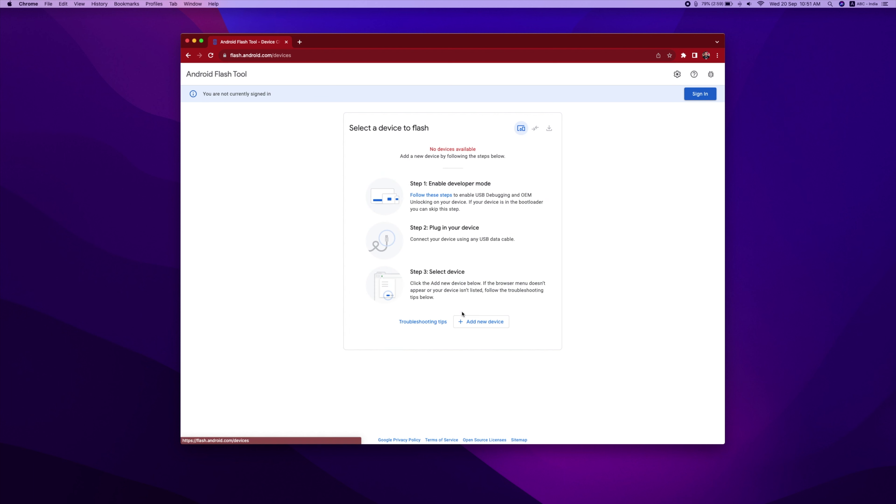